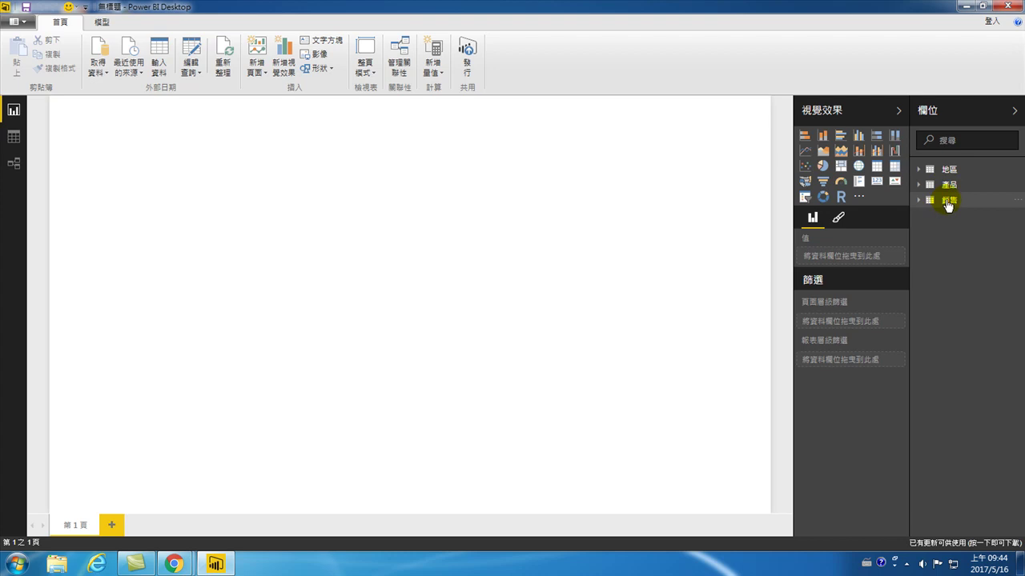
- Expand the 銷售, 產品 and 地區 tables in the Fields pane to show 地區's generic Column1–Column3 fields
left_click(919, 200)
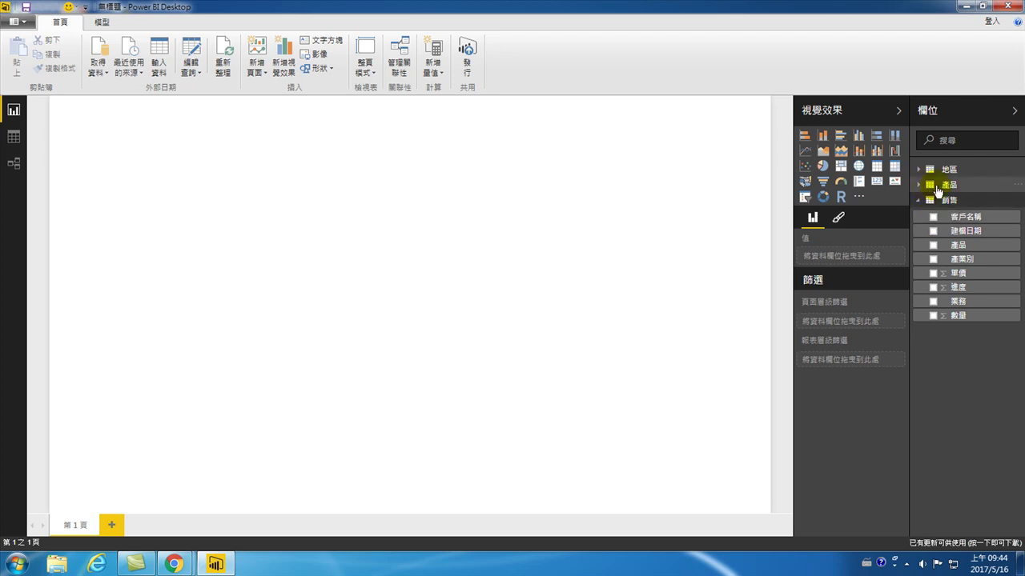
left_click(927, 186)
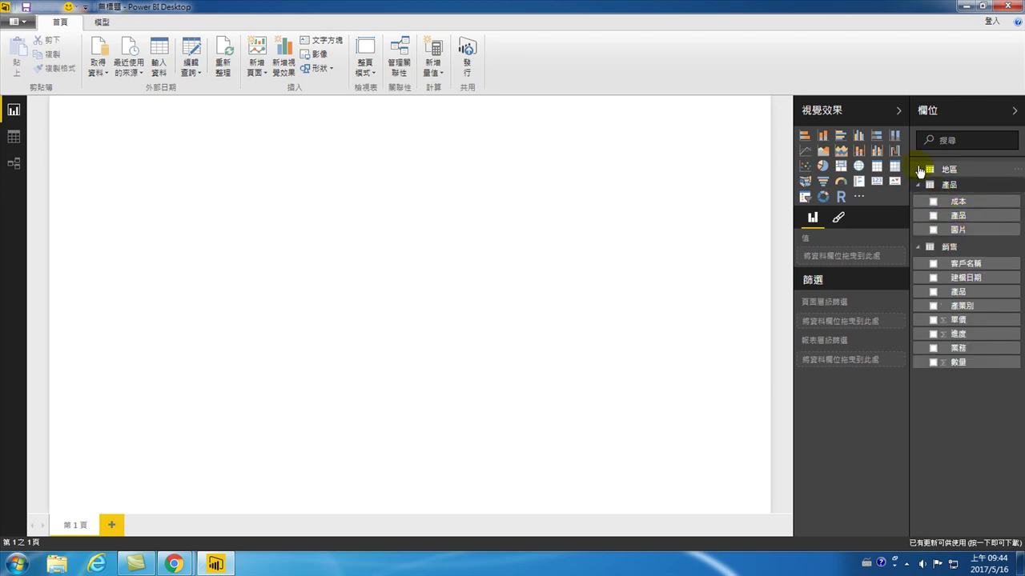
left_click(919, 170)
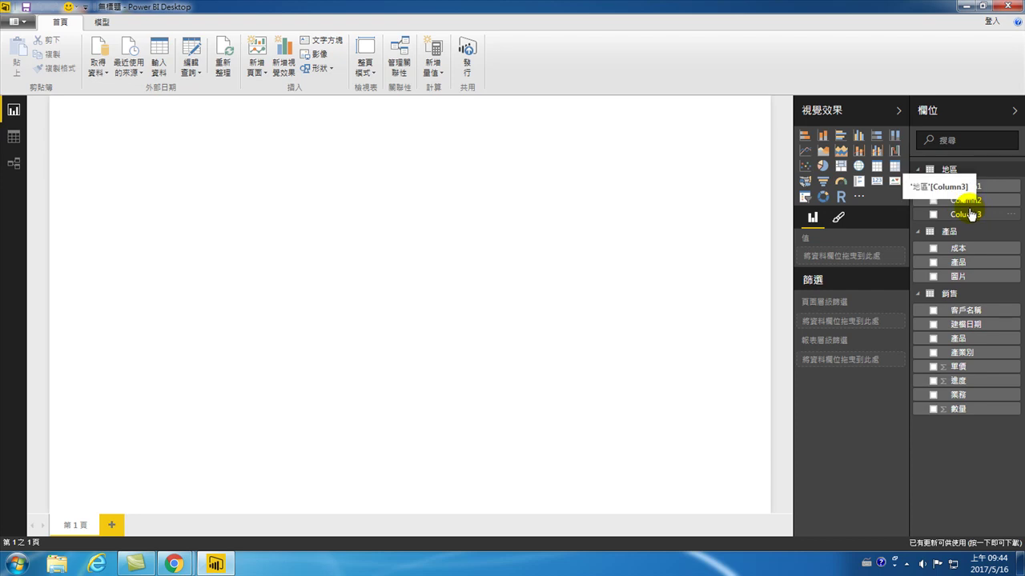
left_click(952, 170)
left_click(949, 169)
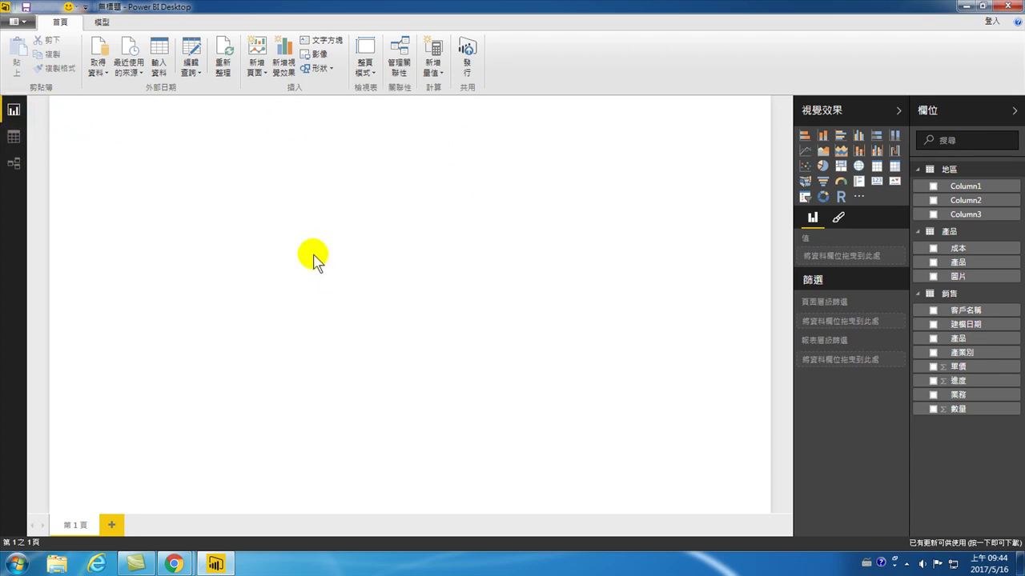
- Switch to Data view to see the 地區 rows, then open the 編輯查詢 dropdown
left_click(13, 137)
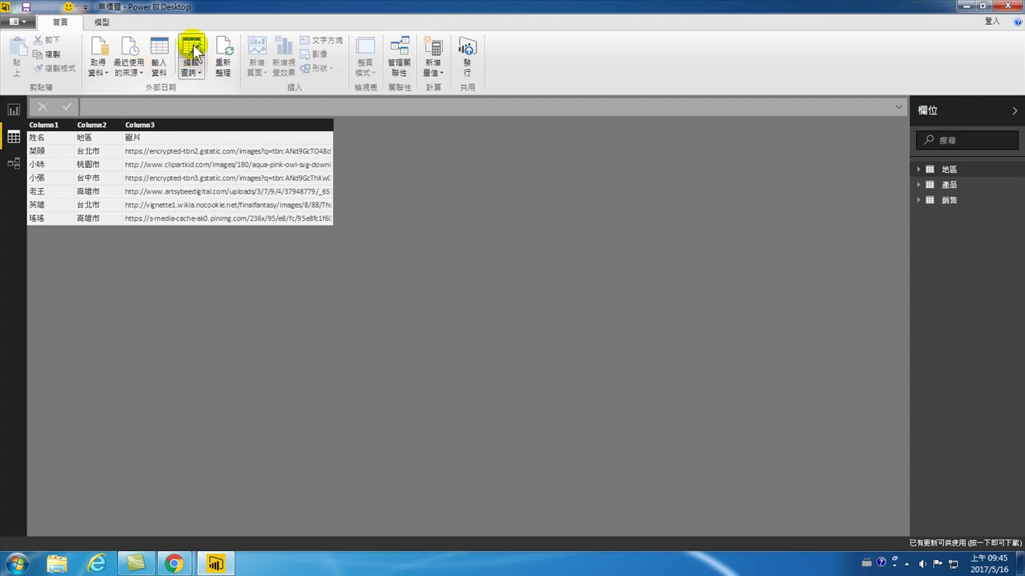
left_click(192, 61)
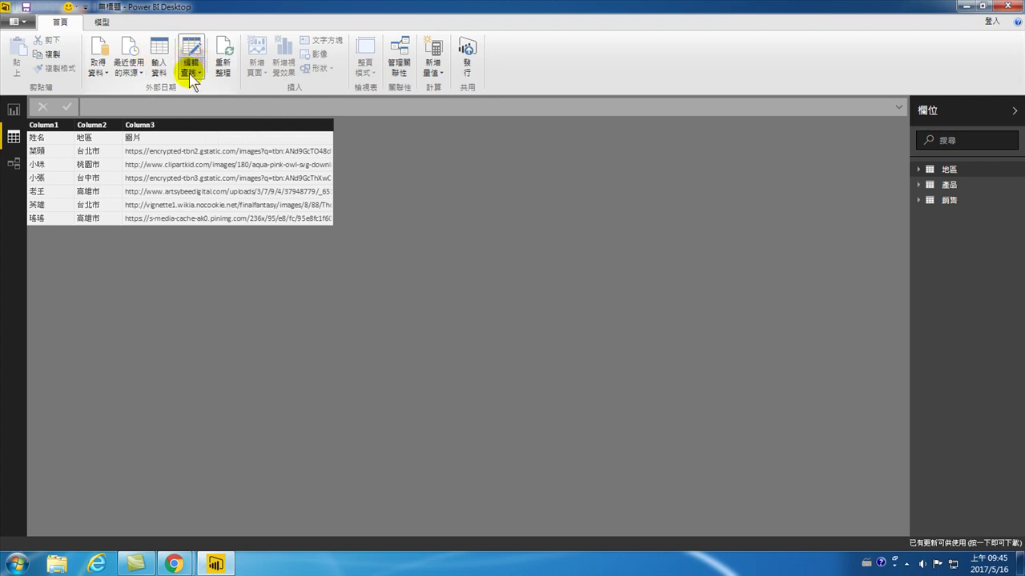
left_click(194, 49)
left_click(192, 74)
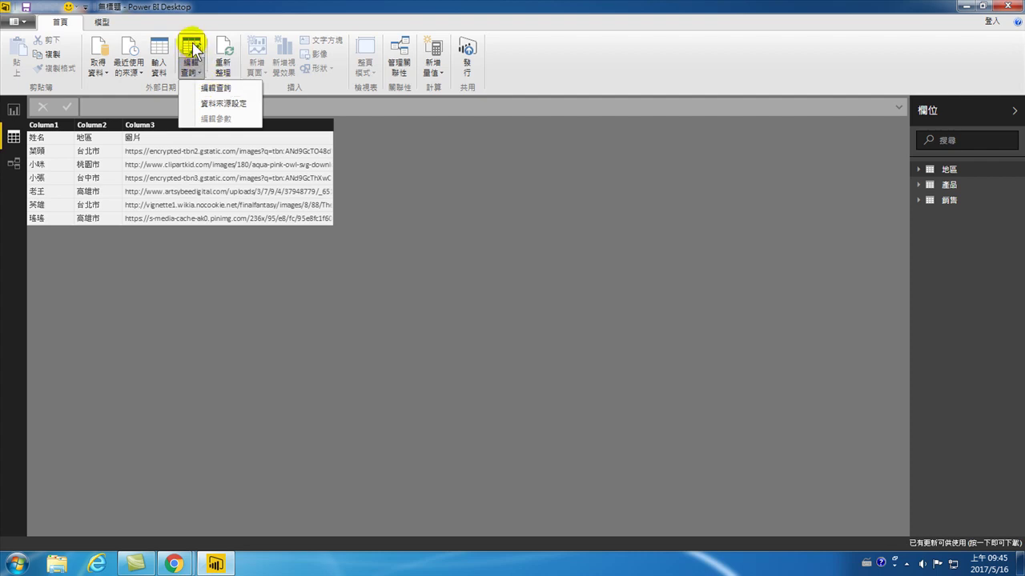
- Open the Query Editor and select the 地區 query, still showing Column1–Column3
left_click(187, 48)
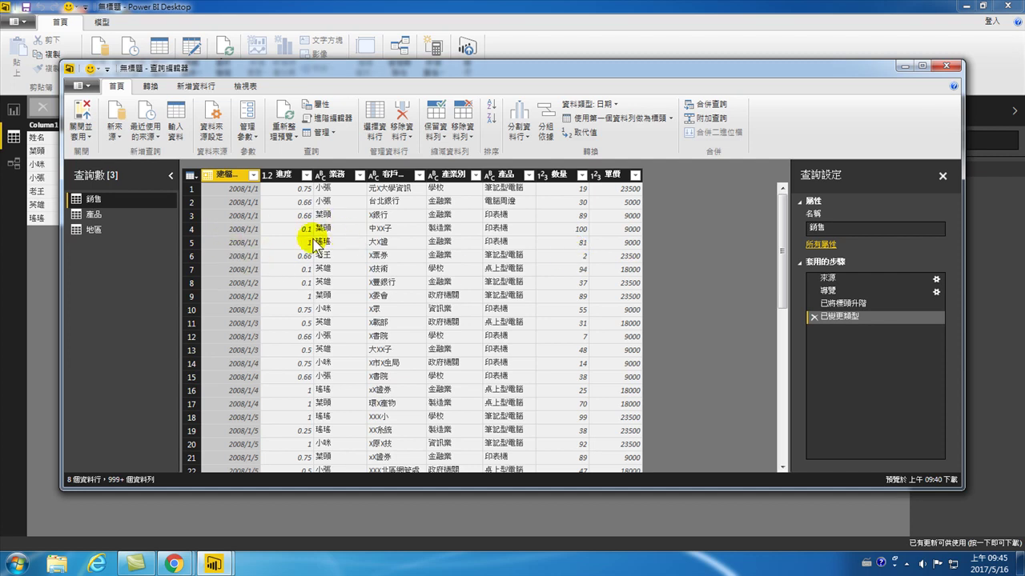
left_click(93, 228)
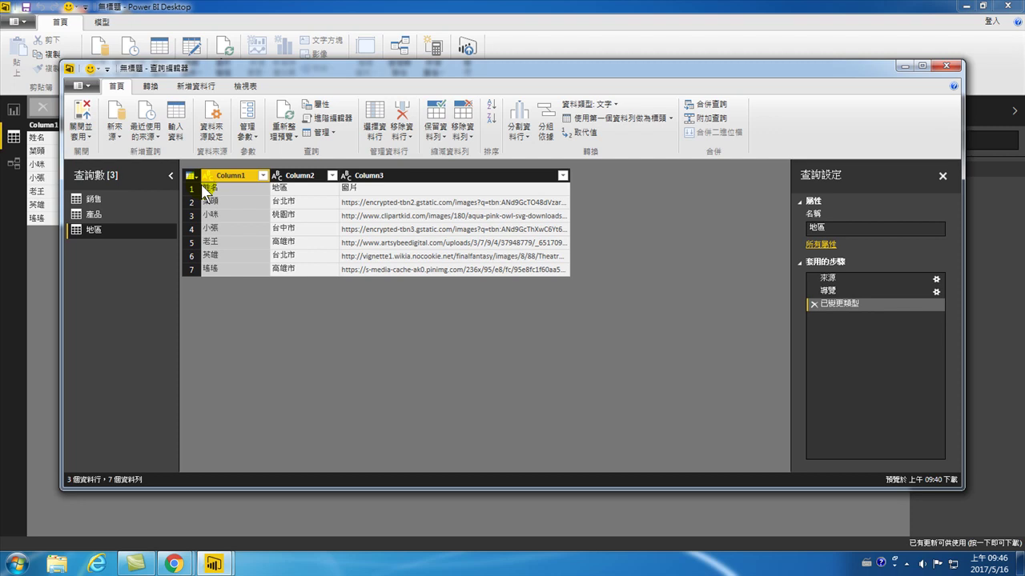
- Open the whole-table menu from the top-left corner of the 地區 preview grid
left_click(213, 200)
left_click(192, 176)
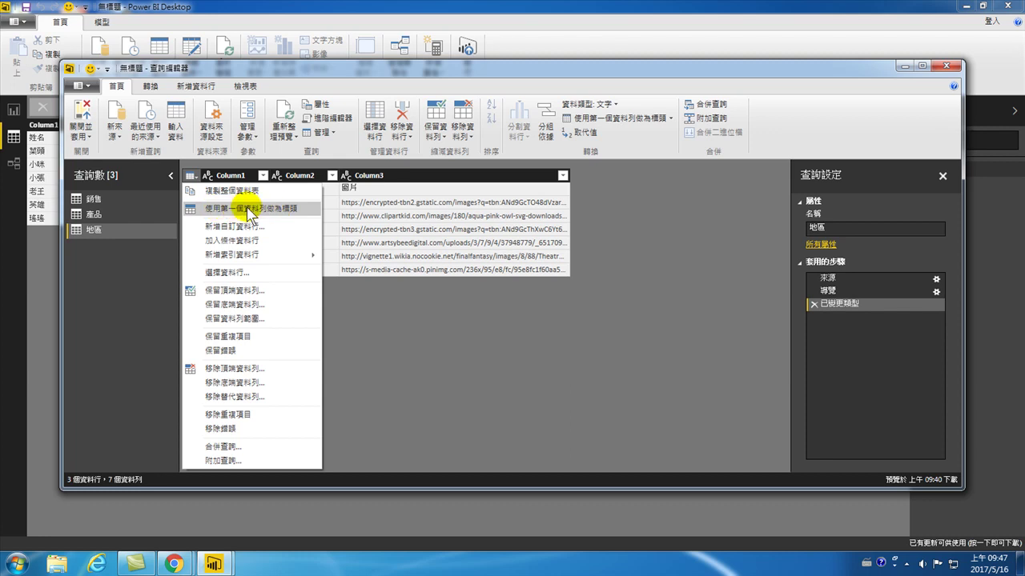
- Promote the first row to headers 姓名, 地區, 圖片, then close the Query Editor
left_click(264, 208)
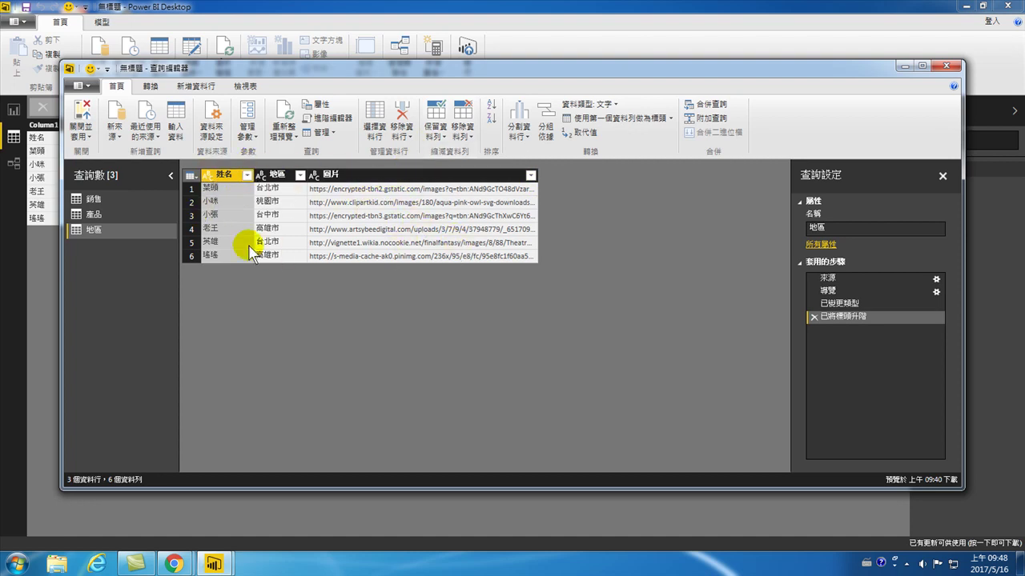
left_click(191, 175)
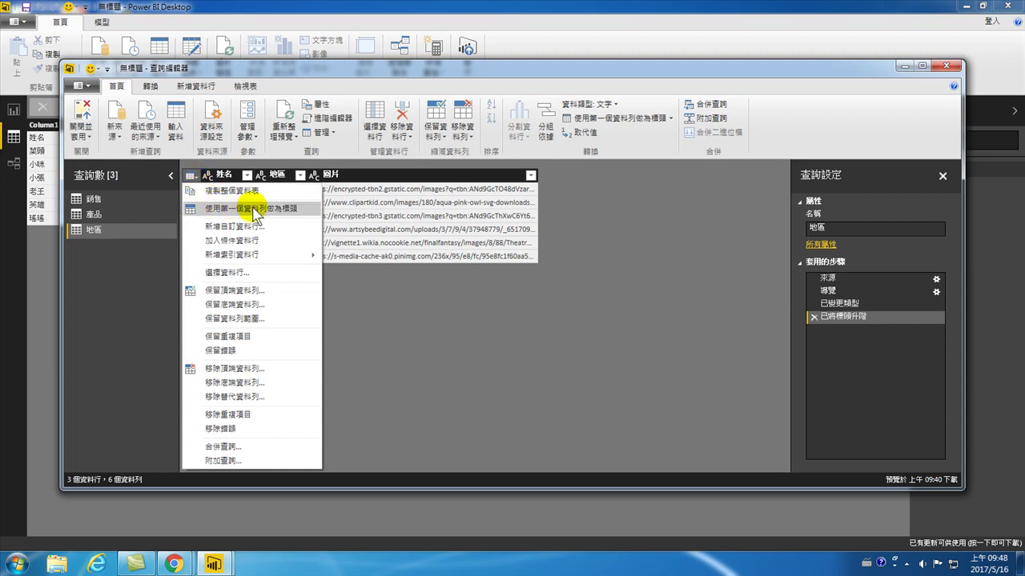
left_click(394, 311)
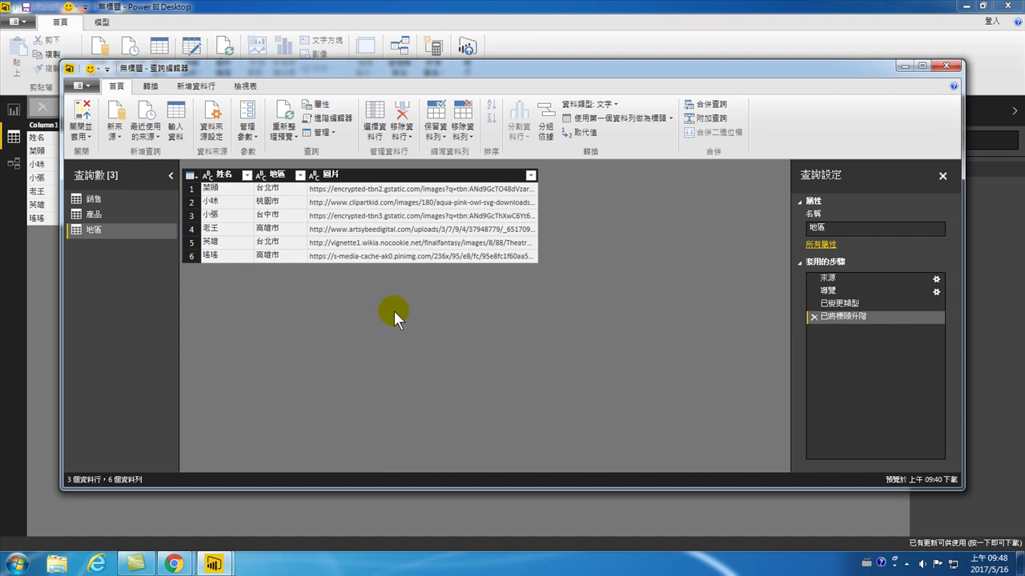
left_click(947, 65)
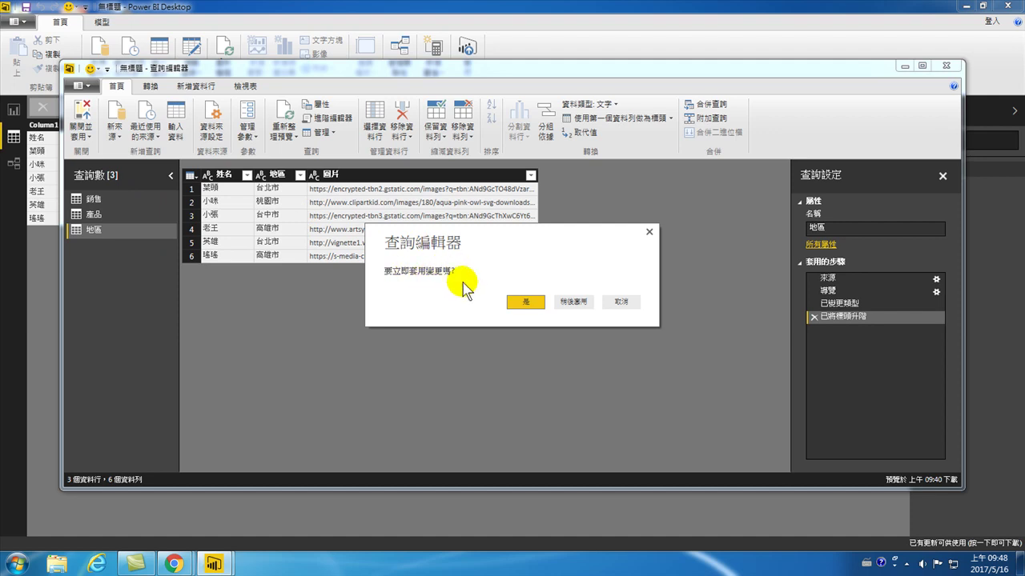
- Answer 是 to apply the pending query changes to the 地區 table
left_click(527, 303)
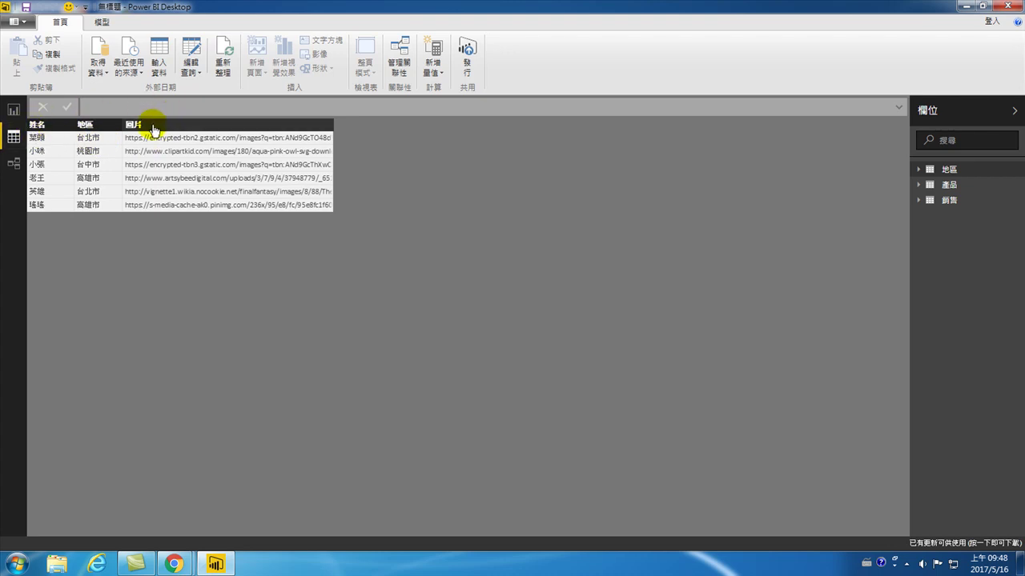
- Back in Report view, collapse 產品 and 銷售, and expand 地區 to show fields 地區, 姓名, 圖片
left_click(13, 112)
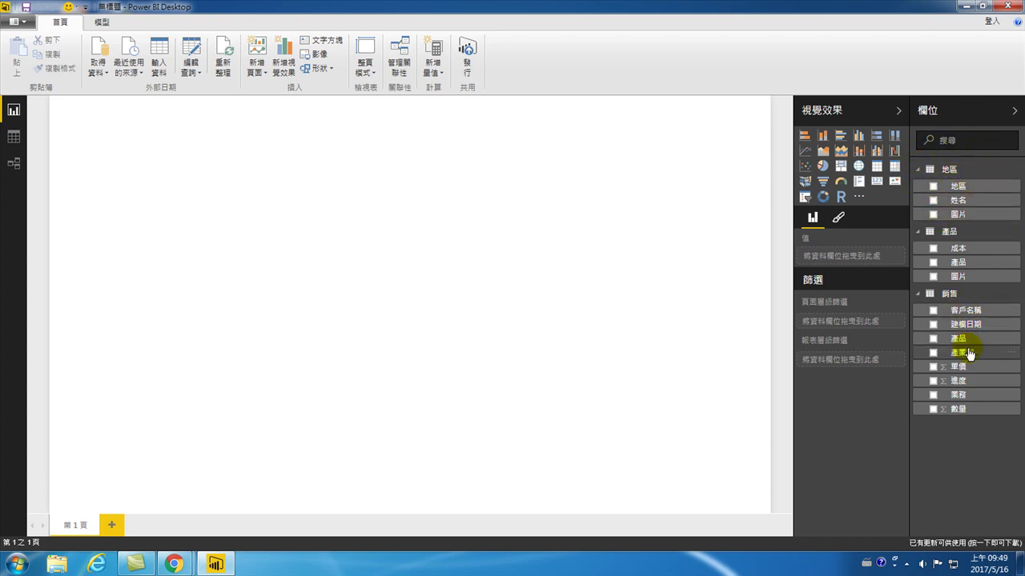
left_click(918, 170)
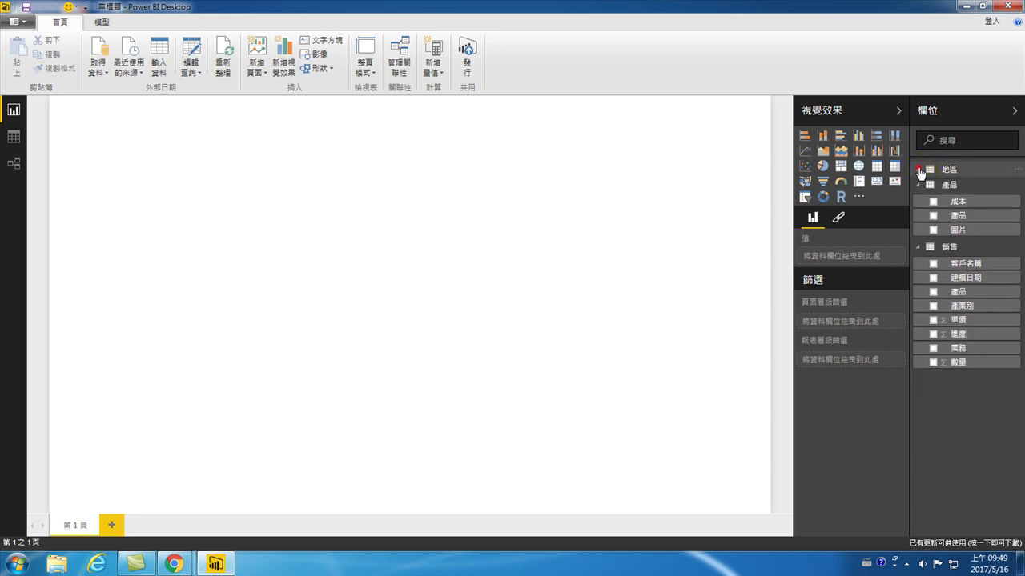
left_click(918, 185)
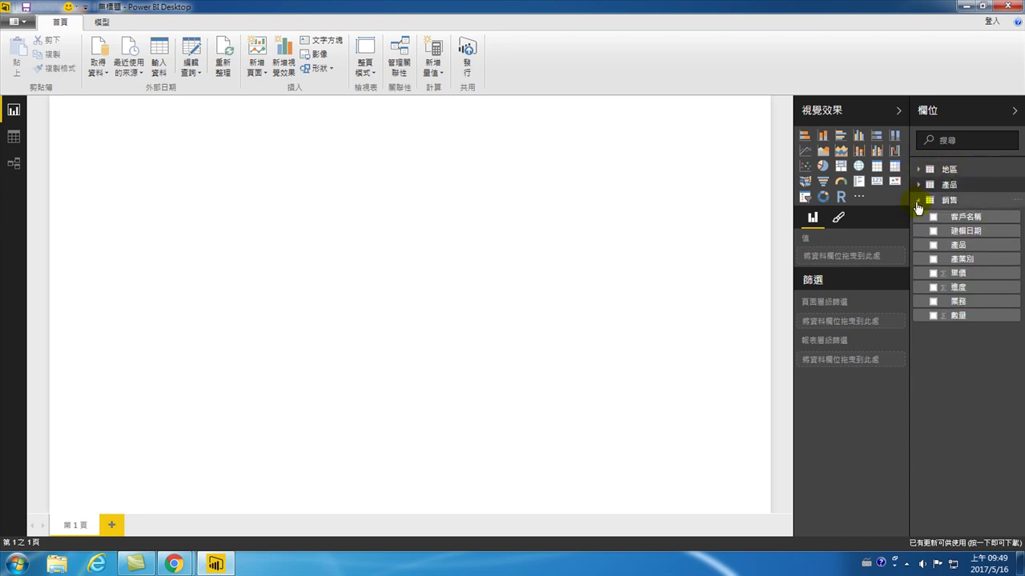
left_click(918, 201)
left_click(918, 169)
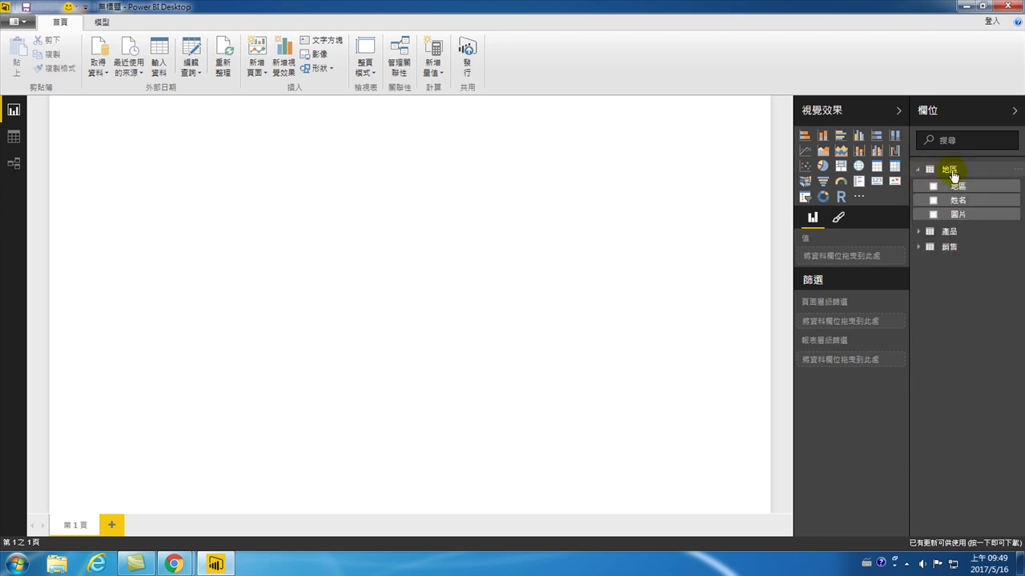
left_click(948, 170)
left_click(942, 169)
left_click(947, 186)
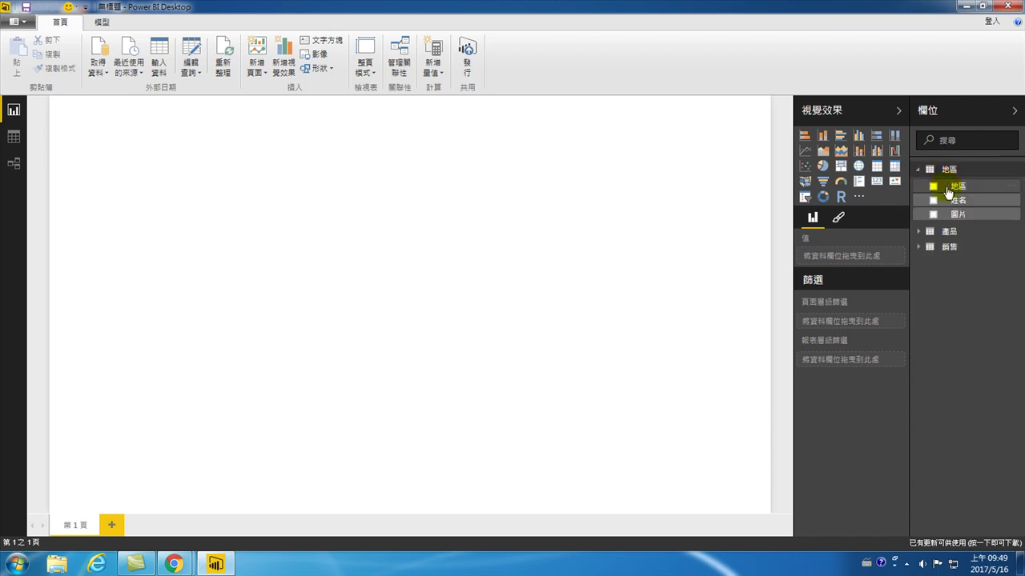
left_click(937, 186)
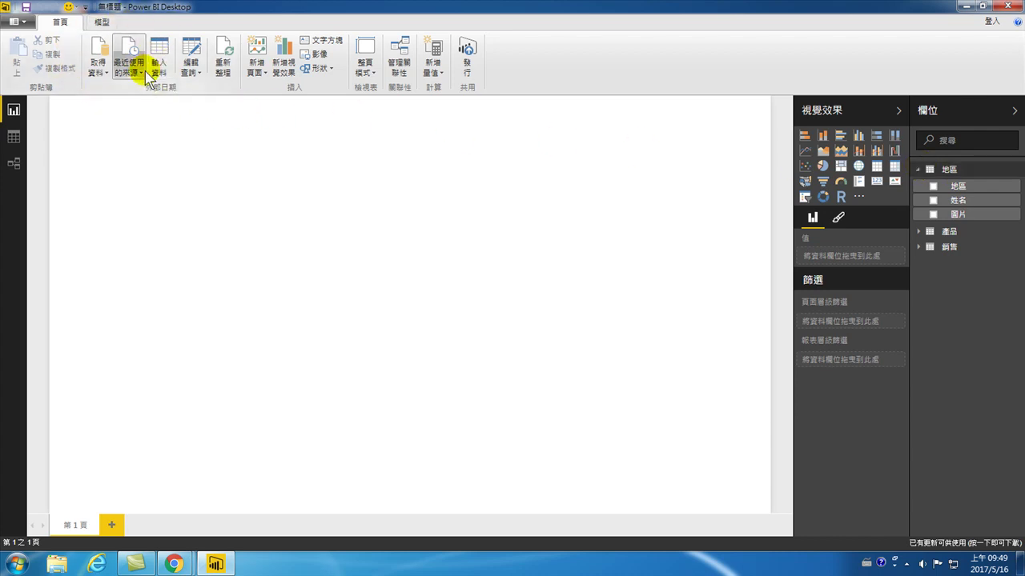
left_click(192, 58)
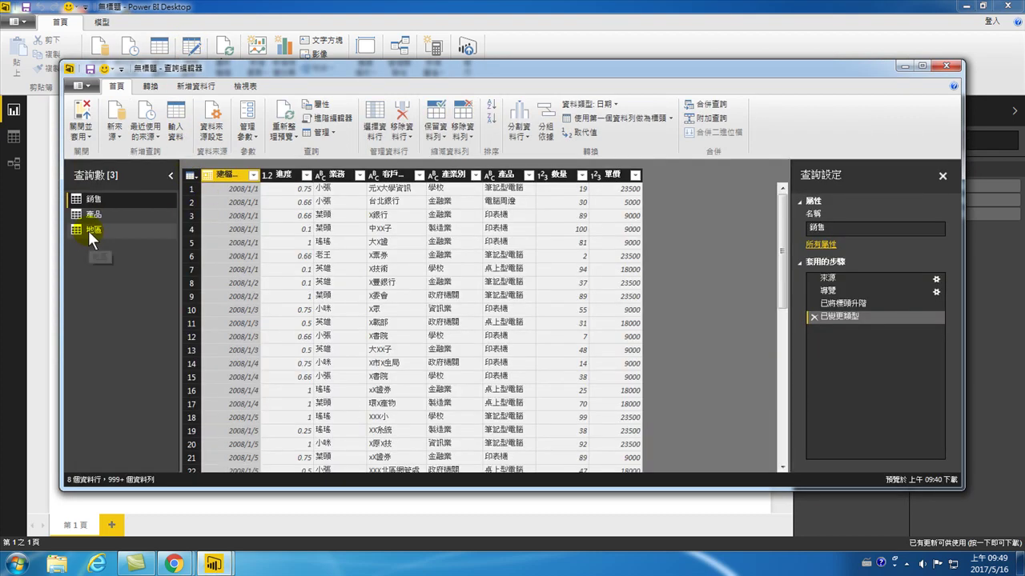
left_click(88, 230)
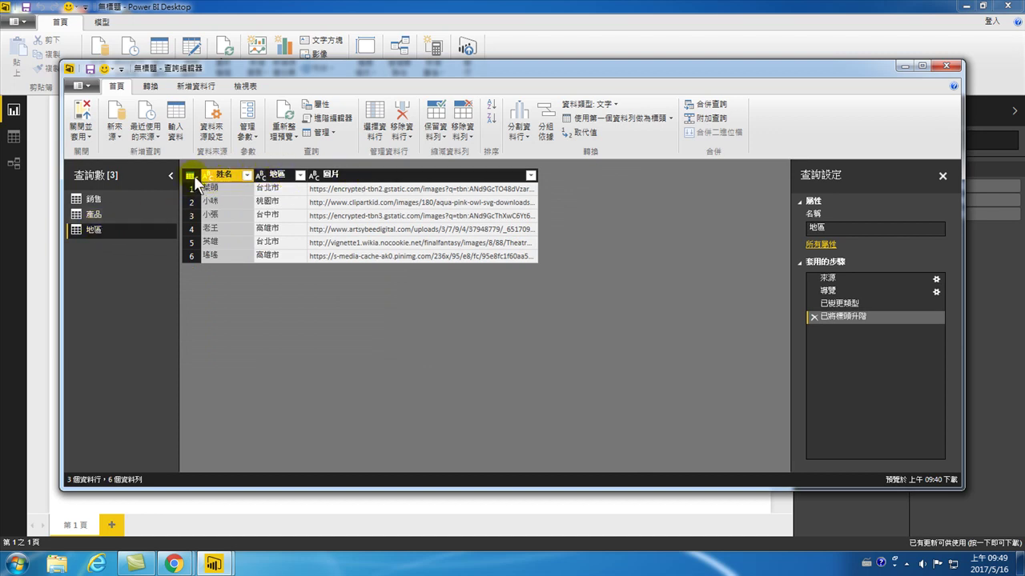
left_click(191, 175)
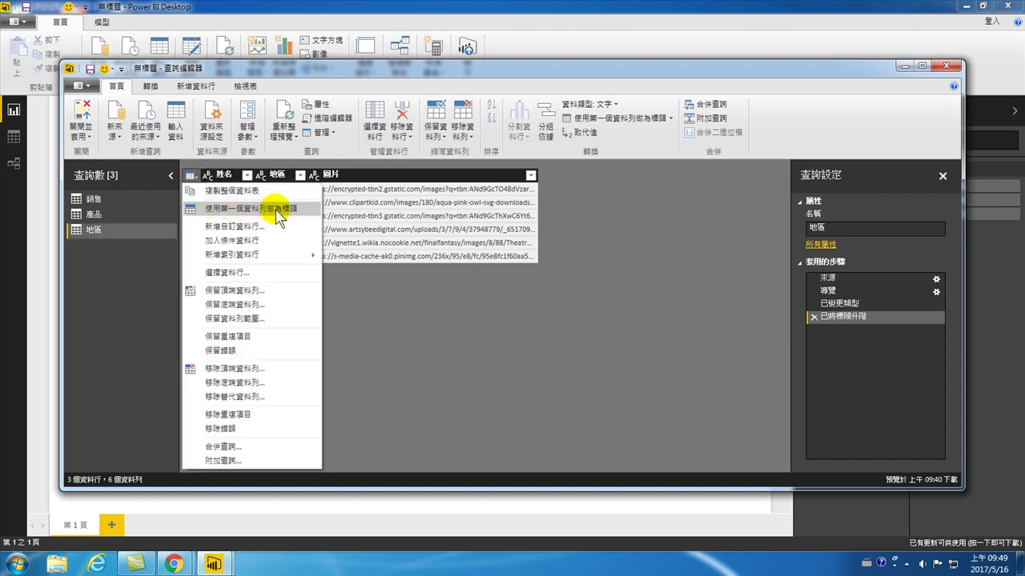
left_click(425, 324)
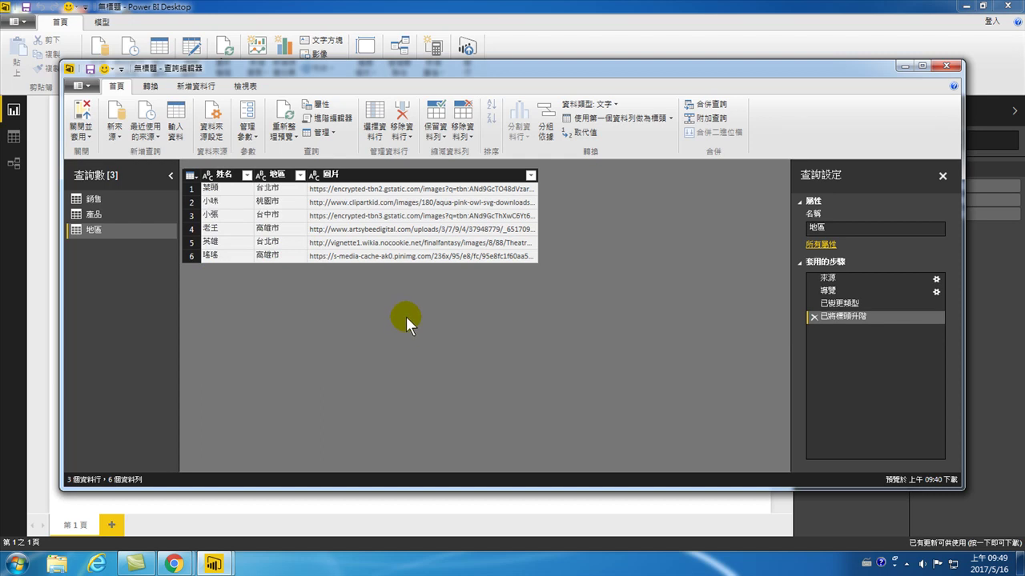
left_click(947, 69)
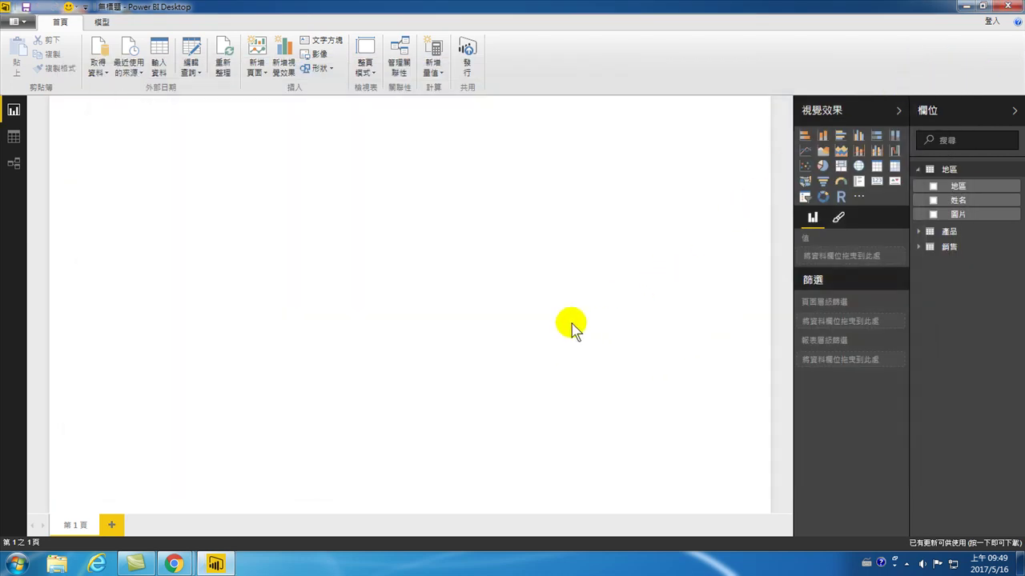